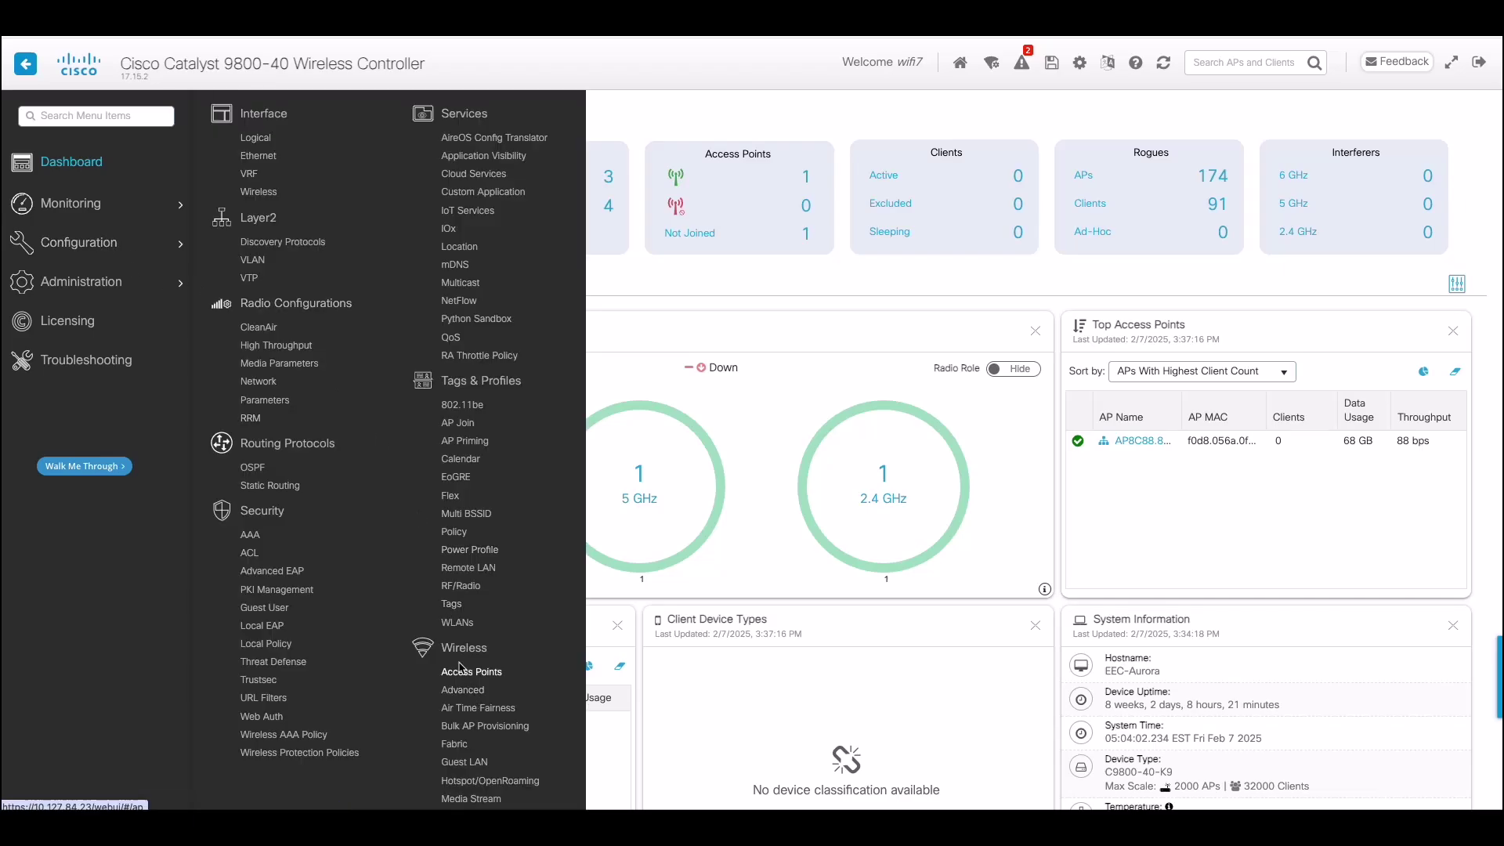
- Review the joined AP's country settings and tags EEC/Odissi/wifi7, then reopen the Configuration menu
click(470, 670)
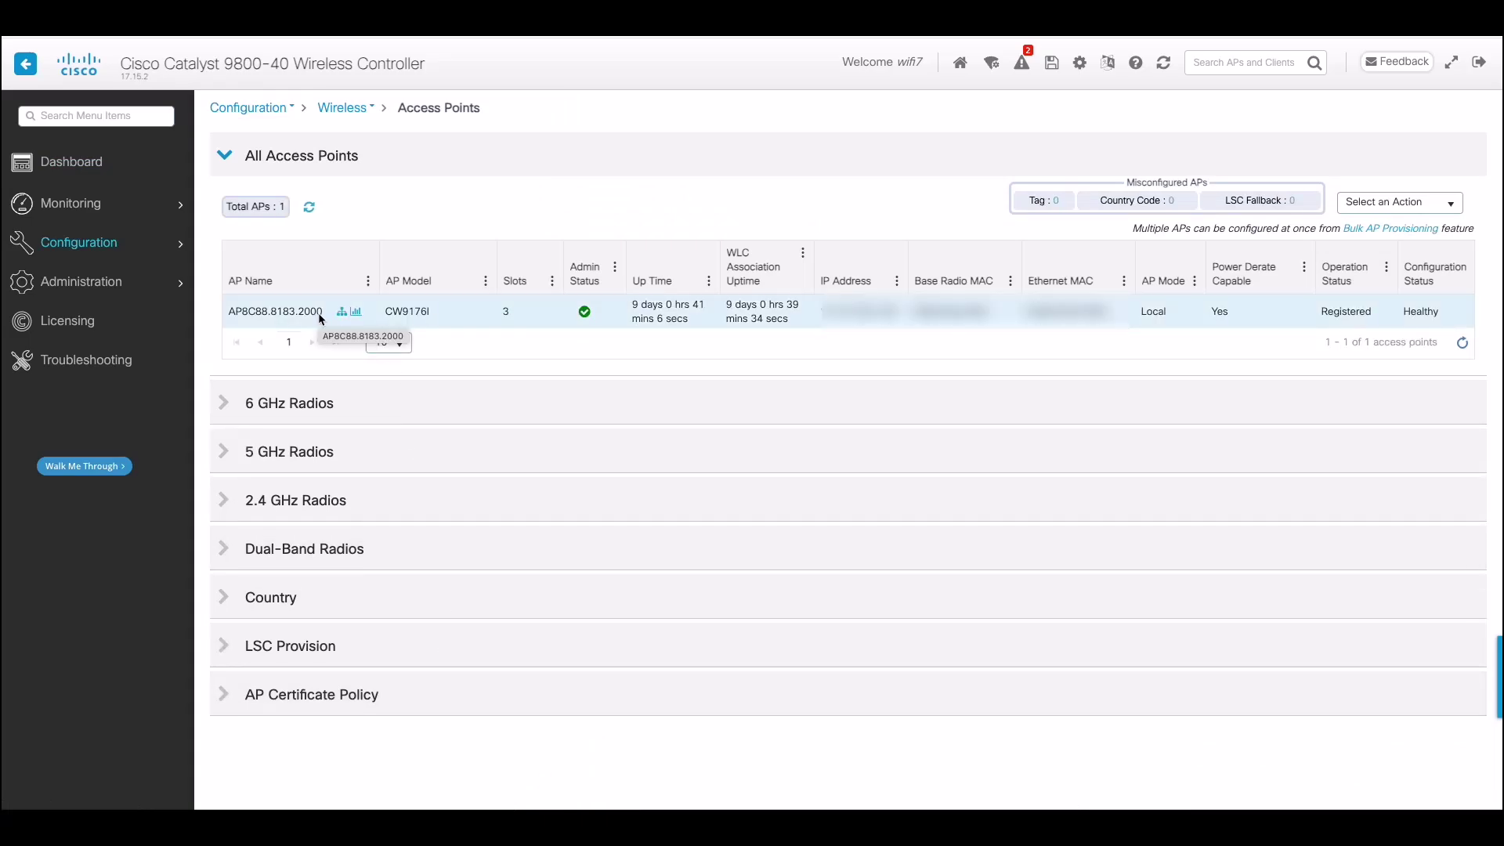
click(225, 597)
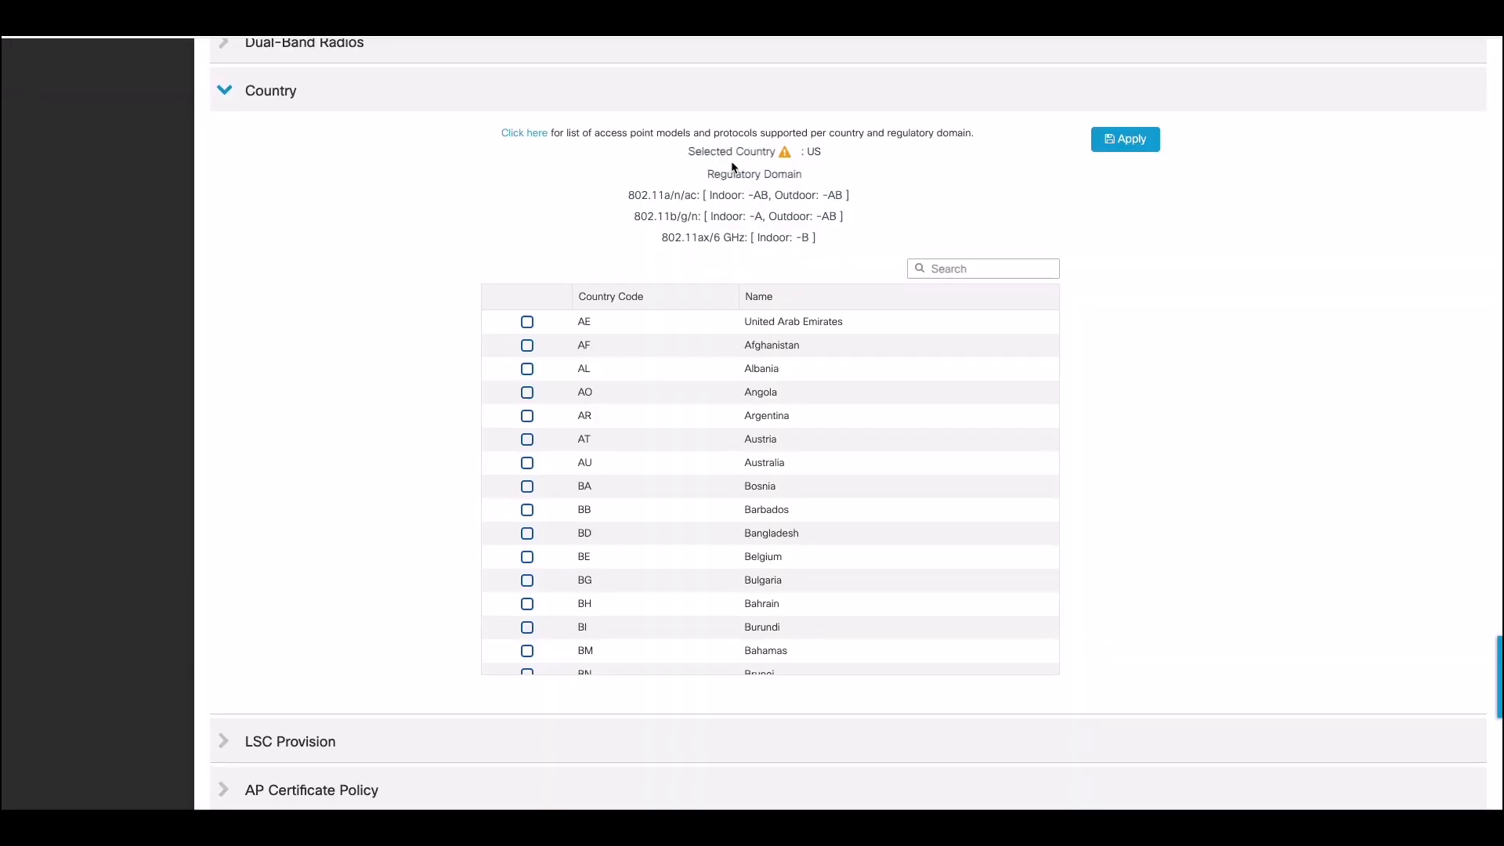
click(230, 95)
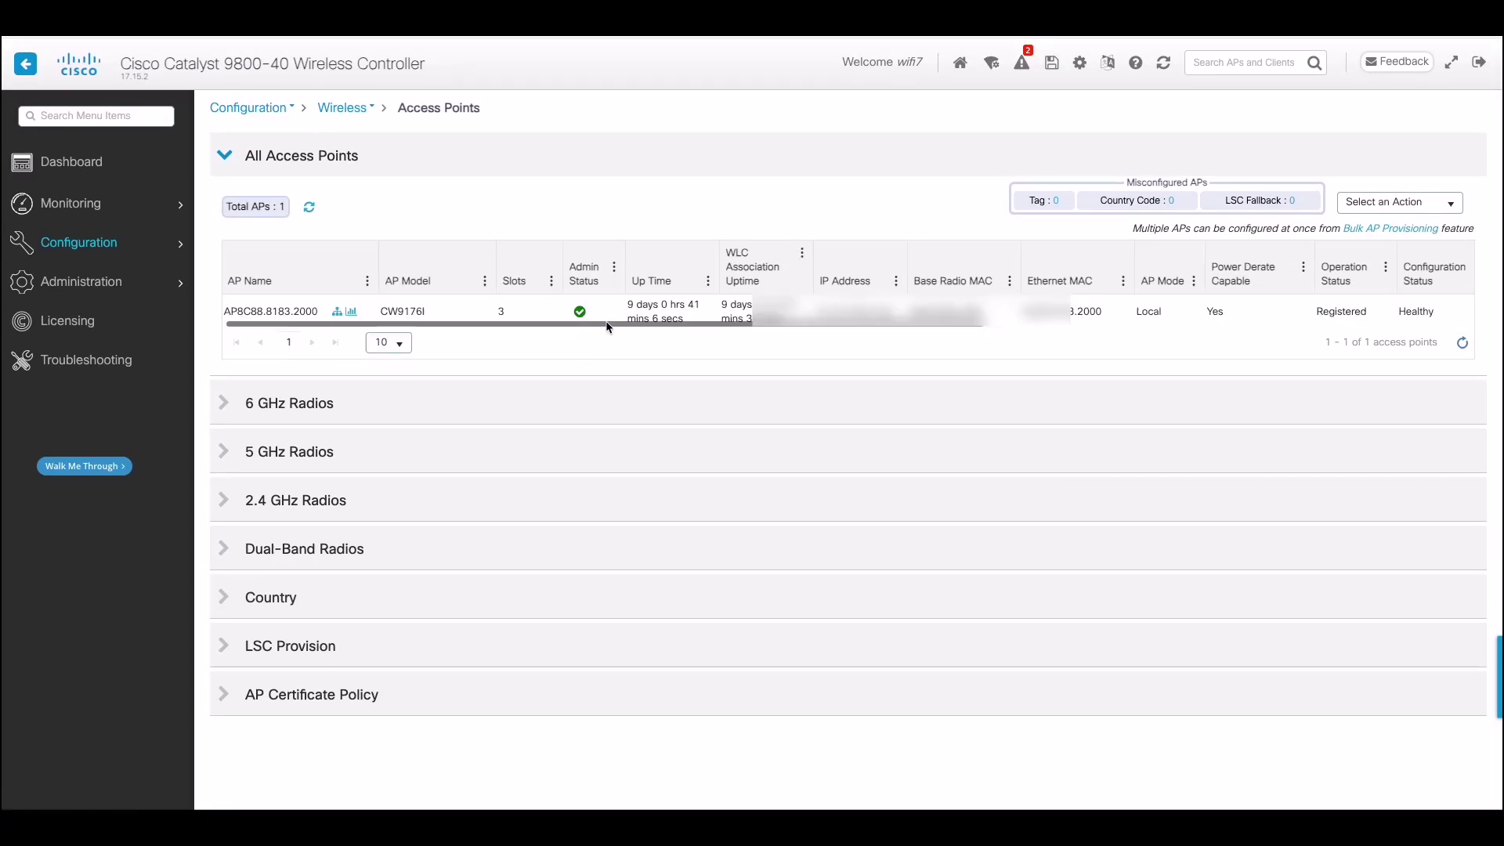
drag(553, 323, 924, 350)
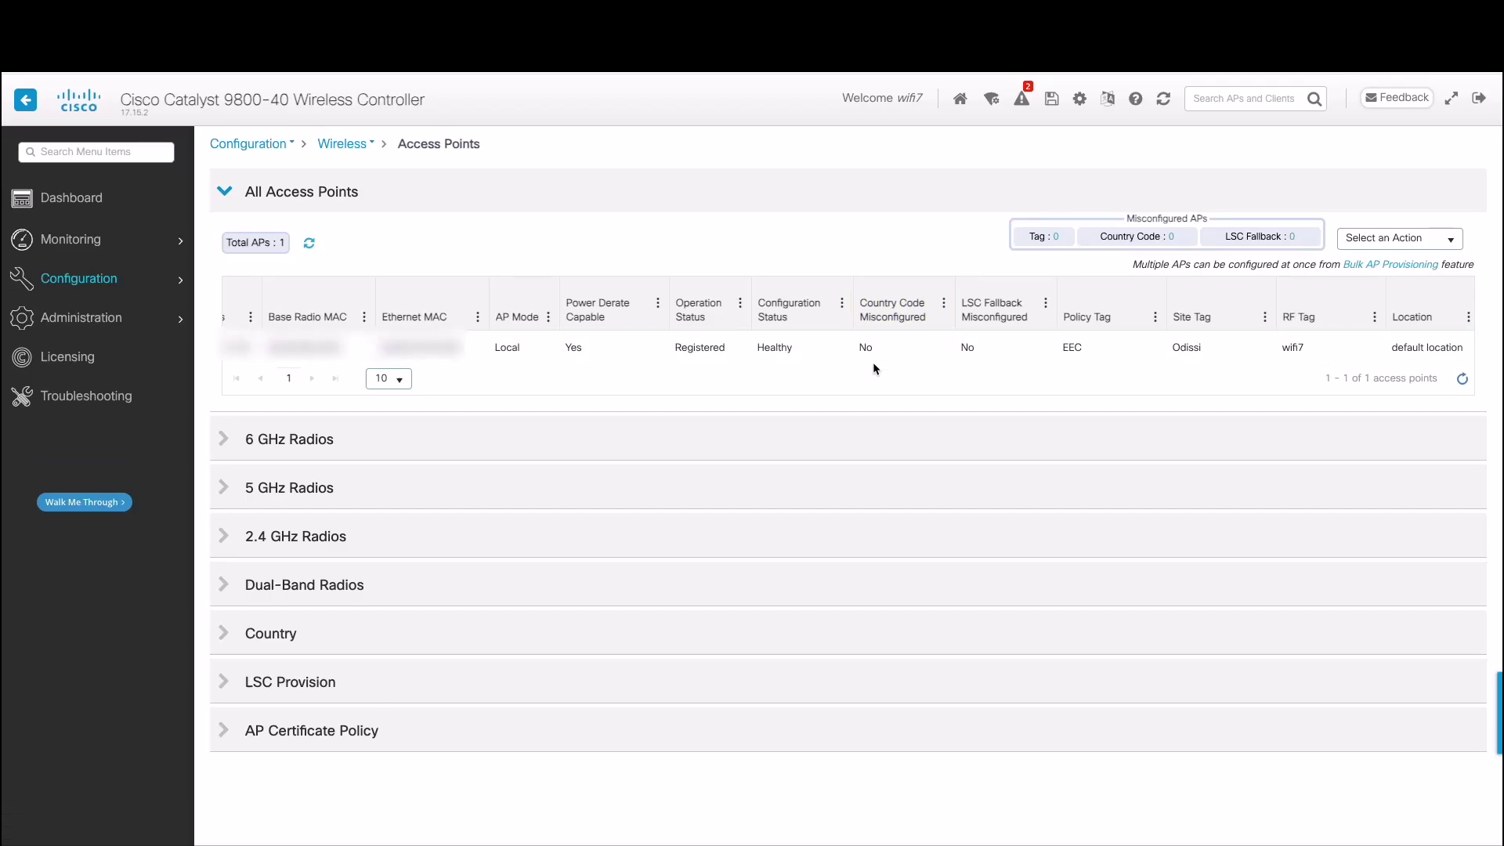
click(73, 282)
scroll(470, 752, down, 2)
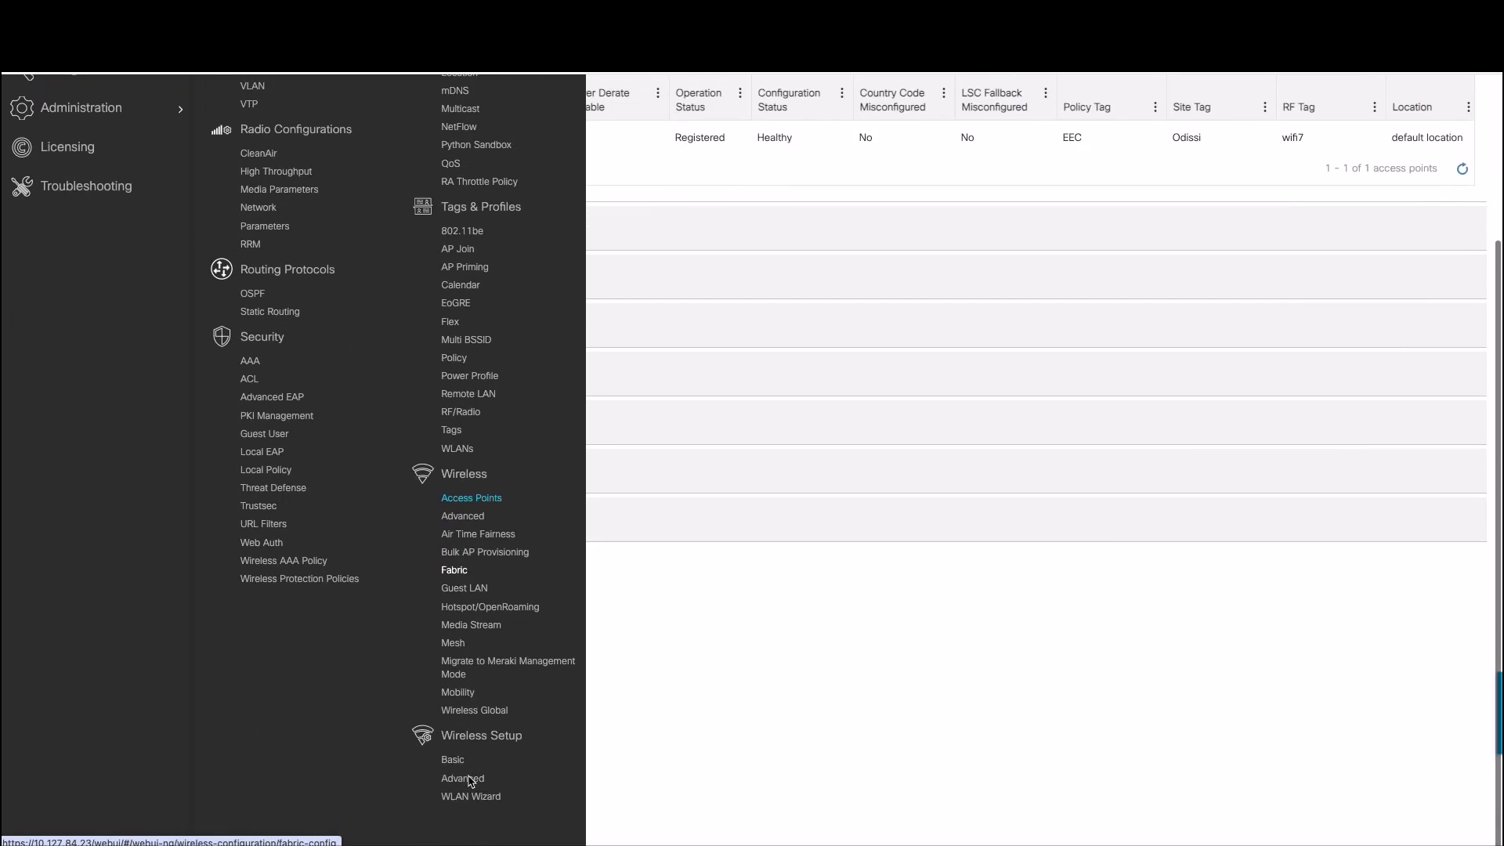
- Open Migrate to Meraki Management Mode to see the CW9176I access point listed
click(479, 666)
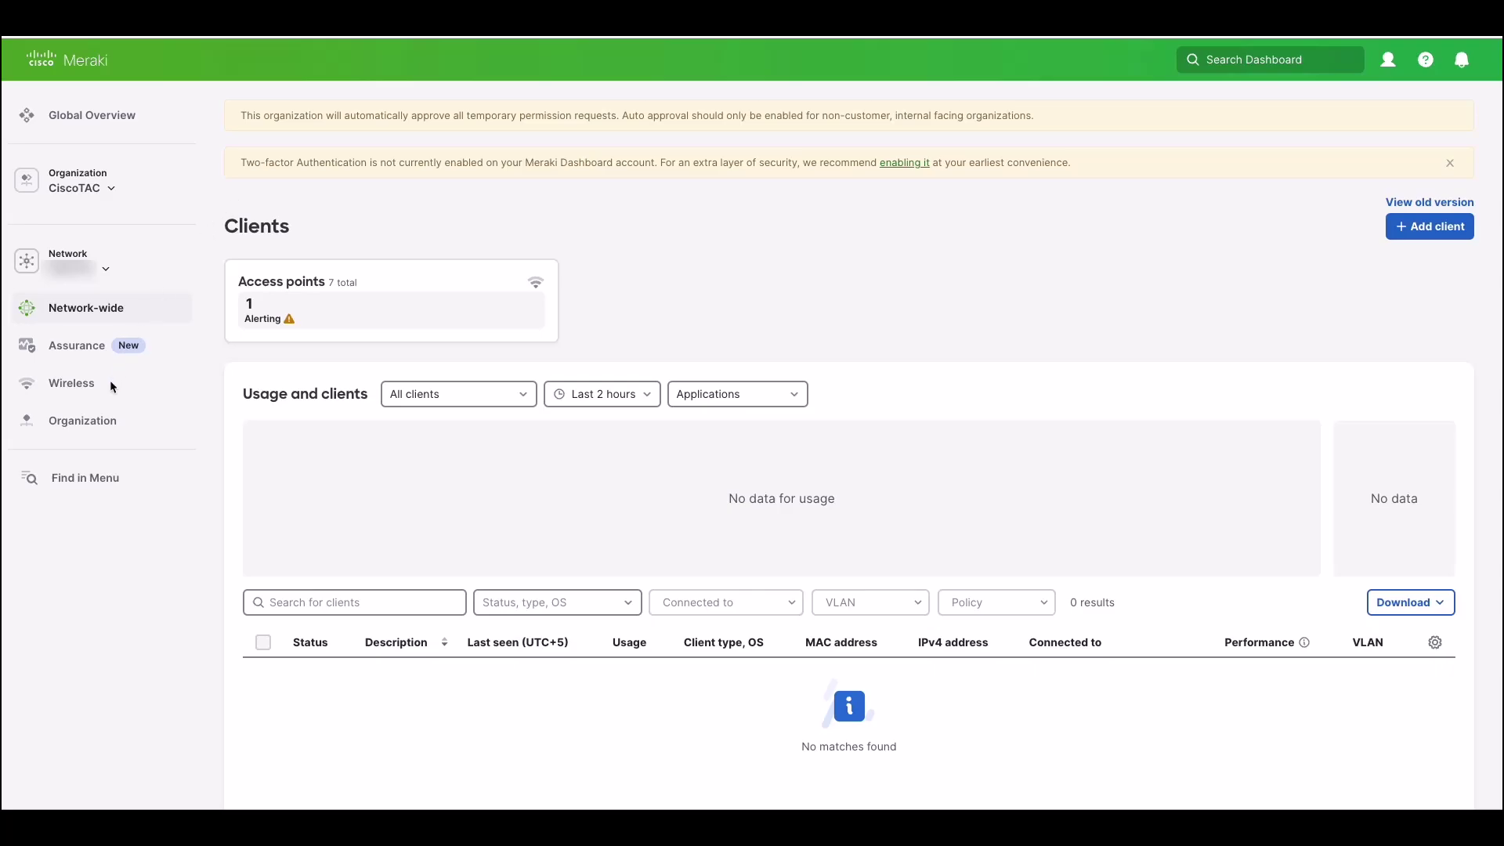
mouse_move(83, 421)
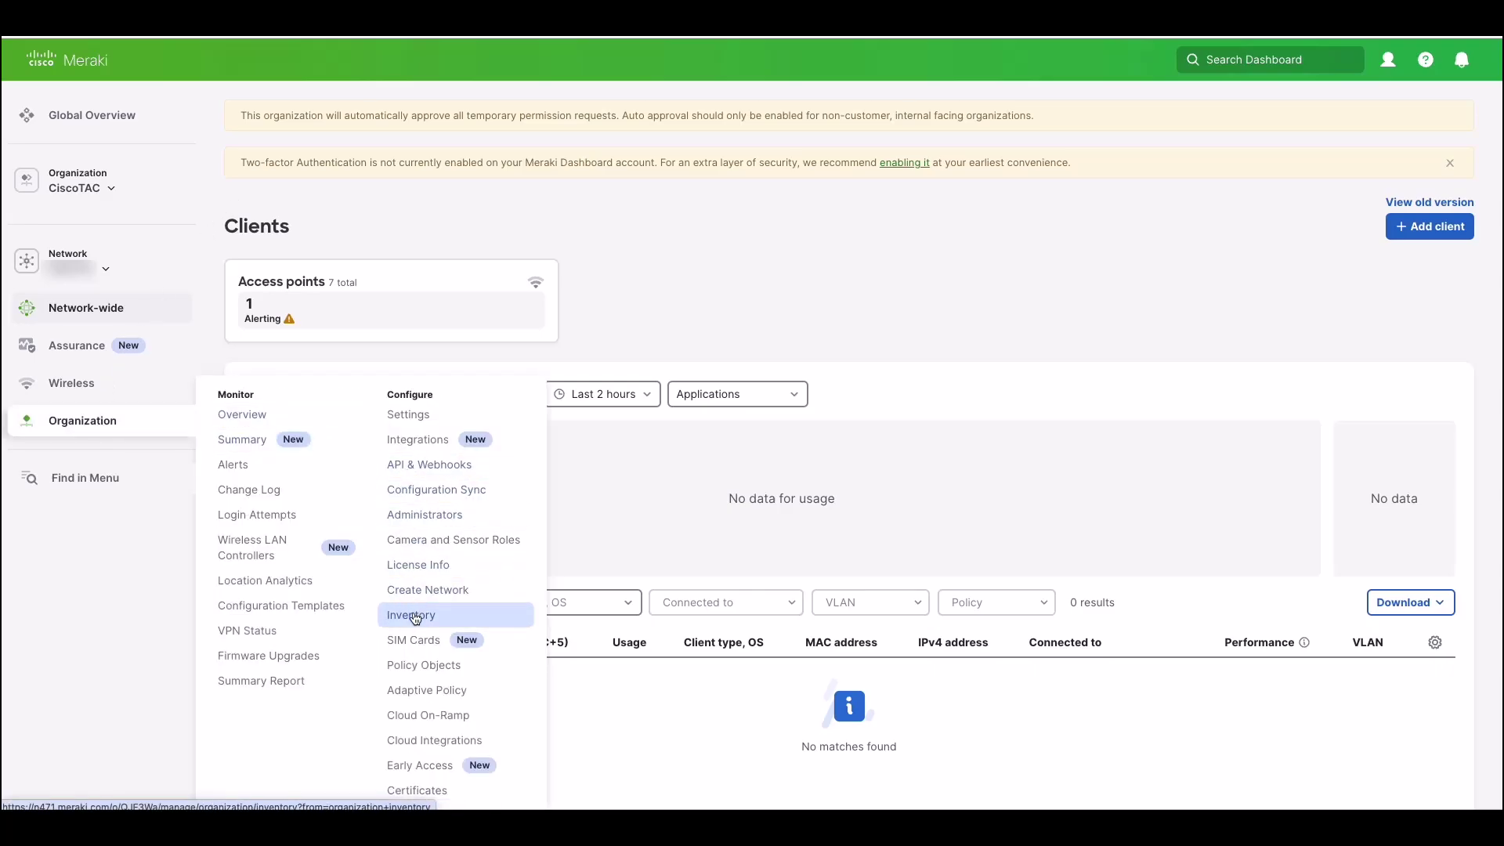
- Paste the CW9176I serial number into Inventory's Claim individual devices form
click(412, 615)
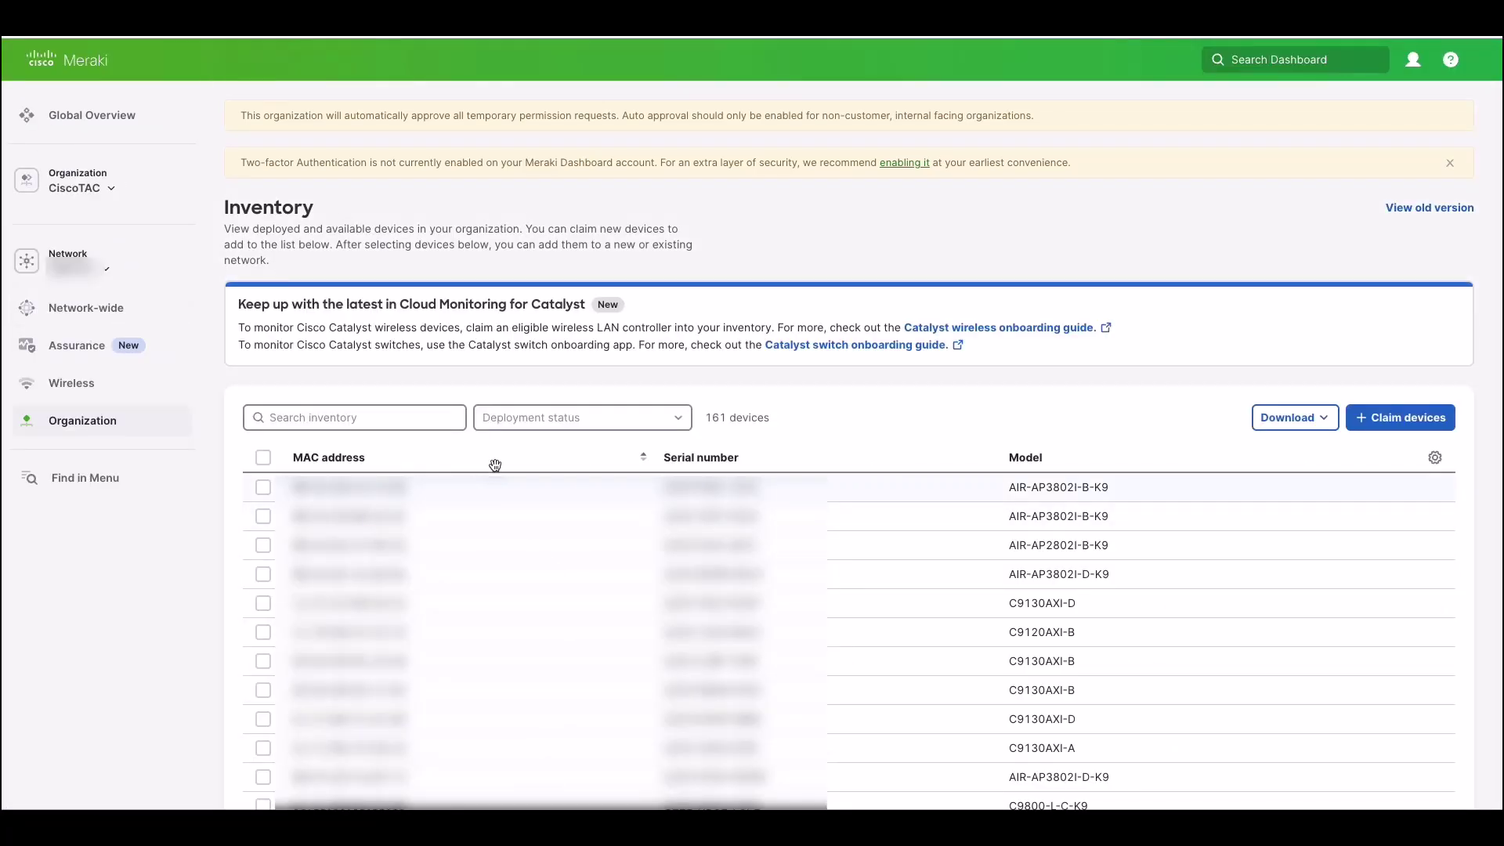
click(1384, 421)
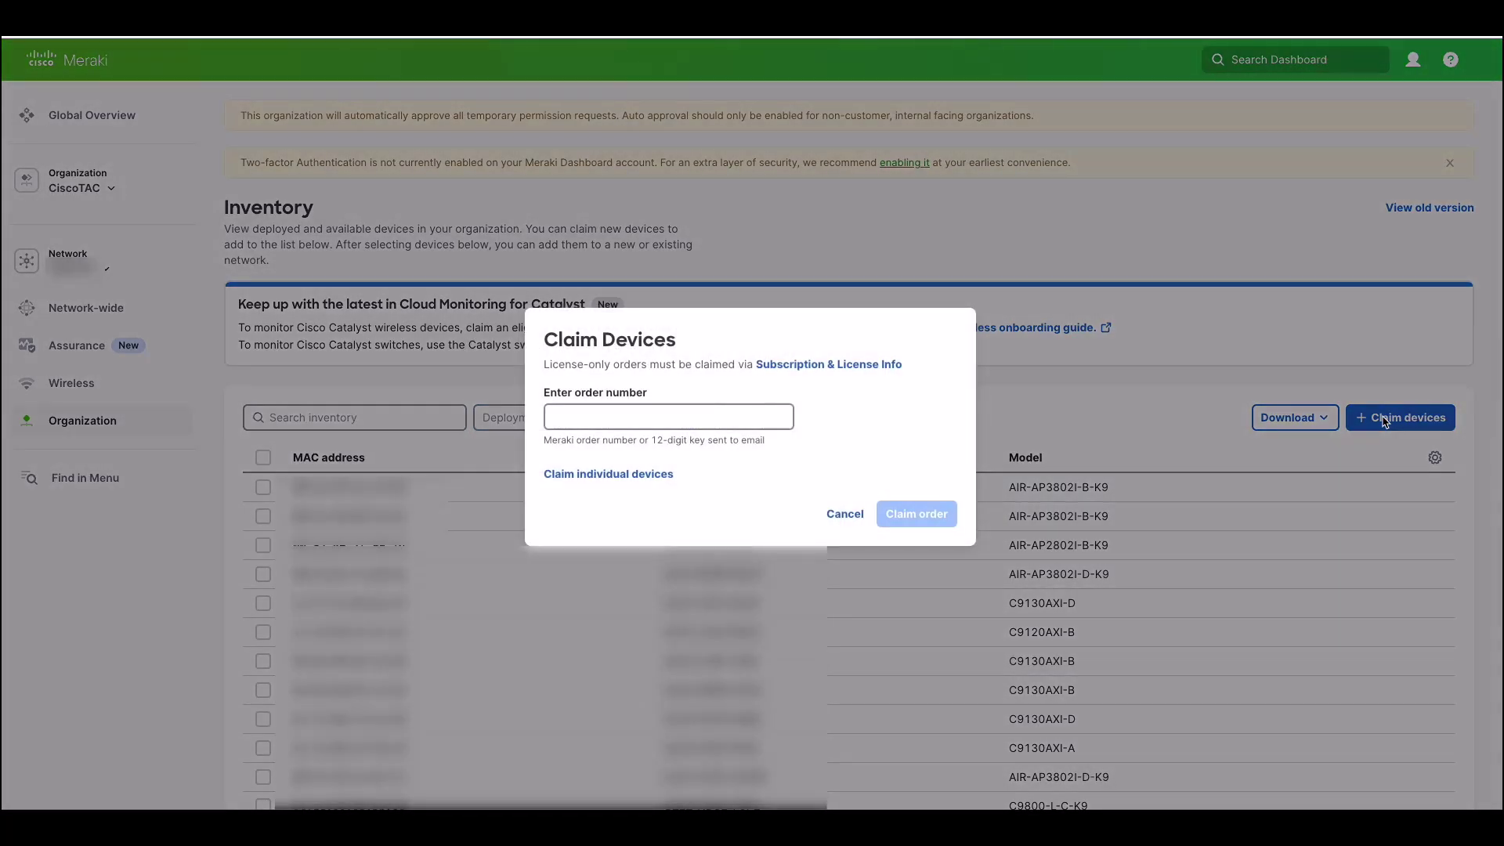
click(660, 481)
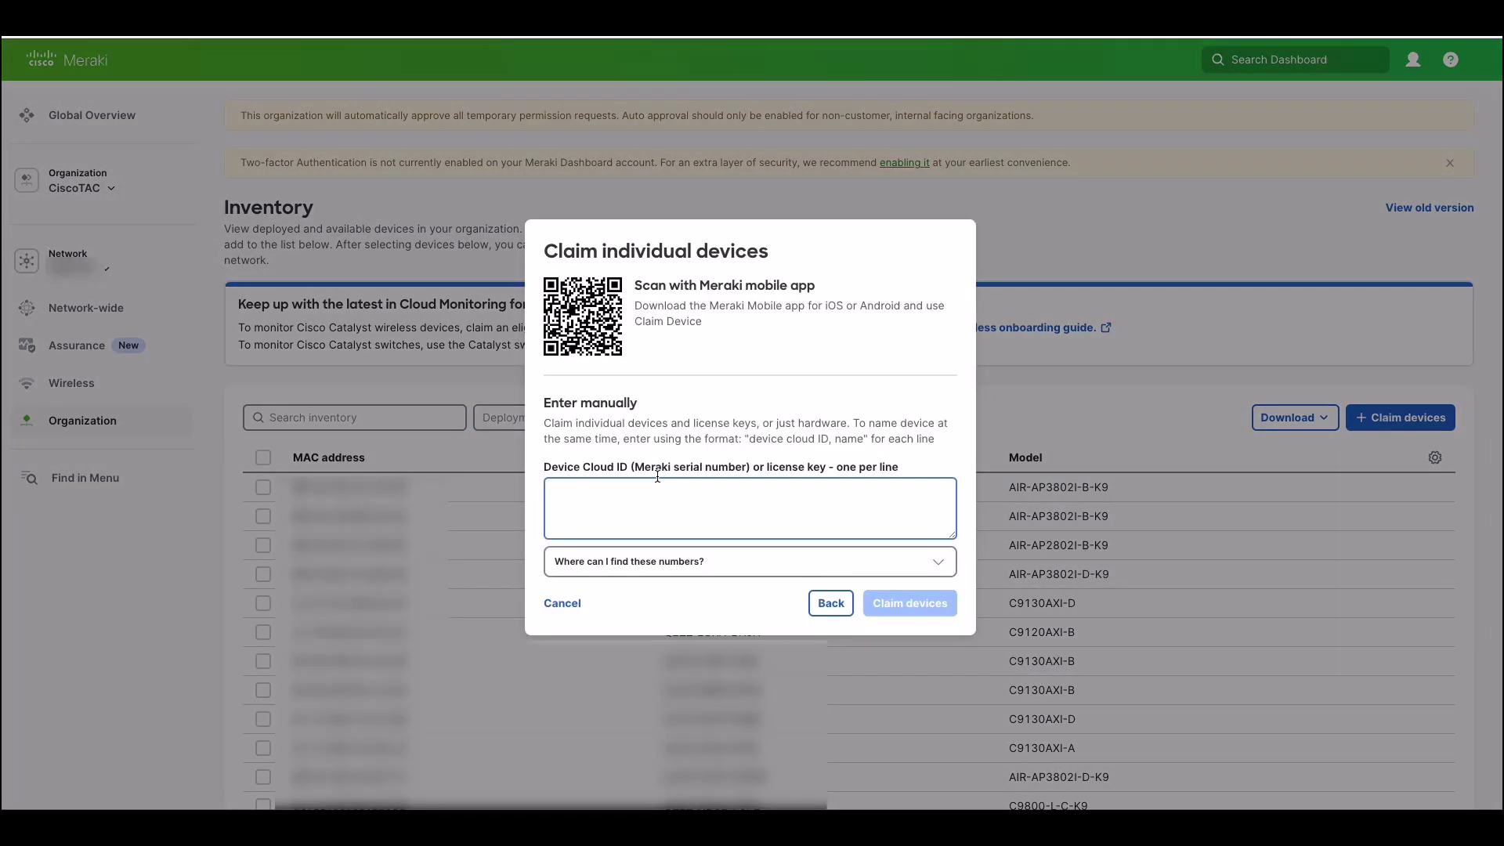
click(619, 490)
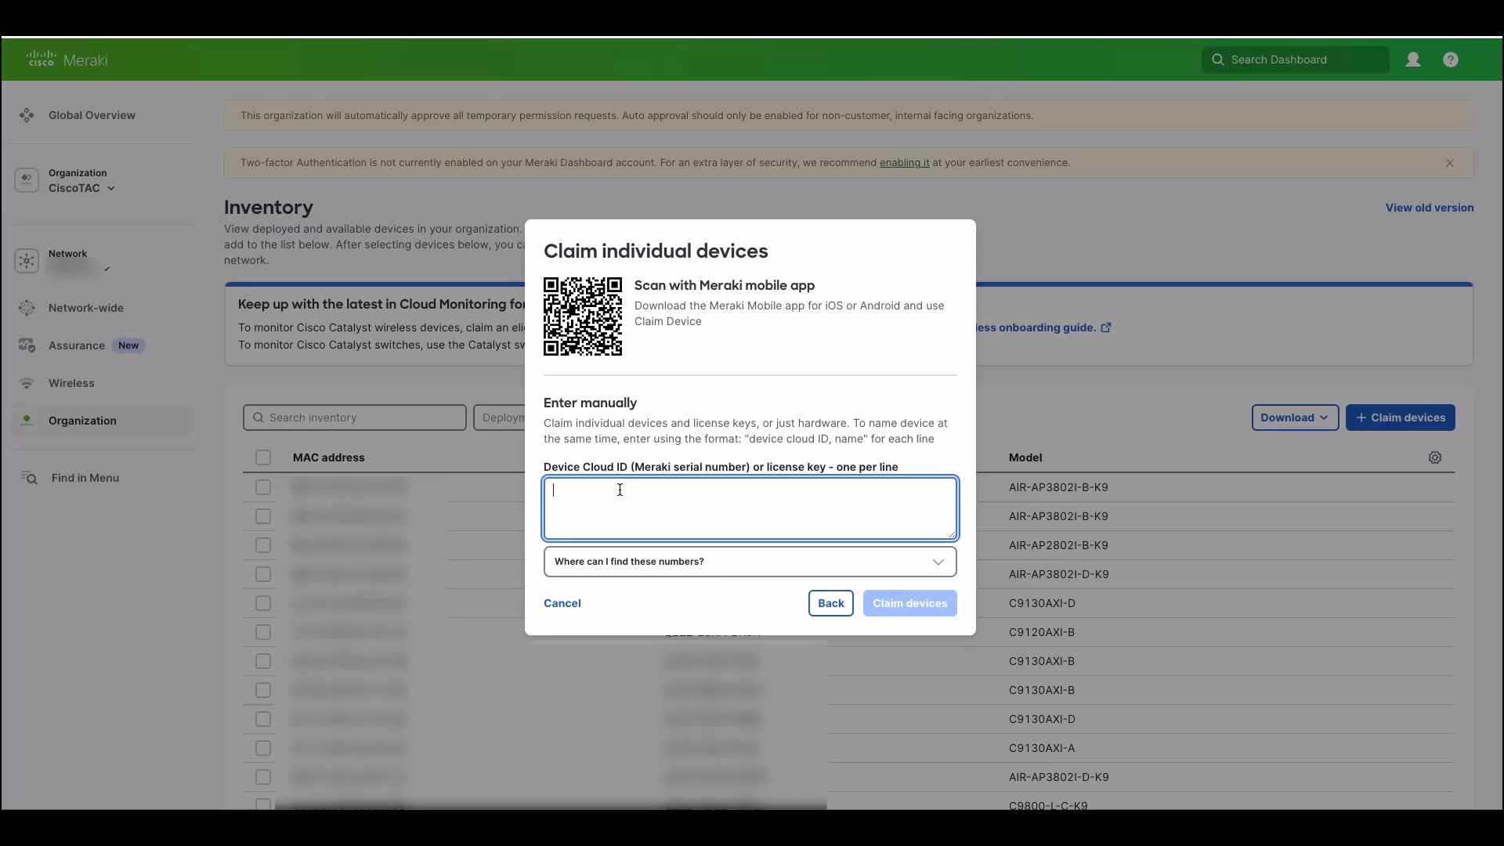
key(ctrl+v)
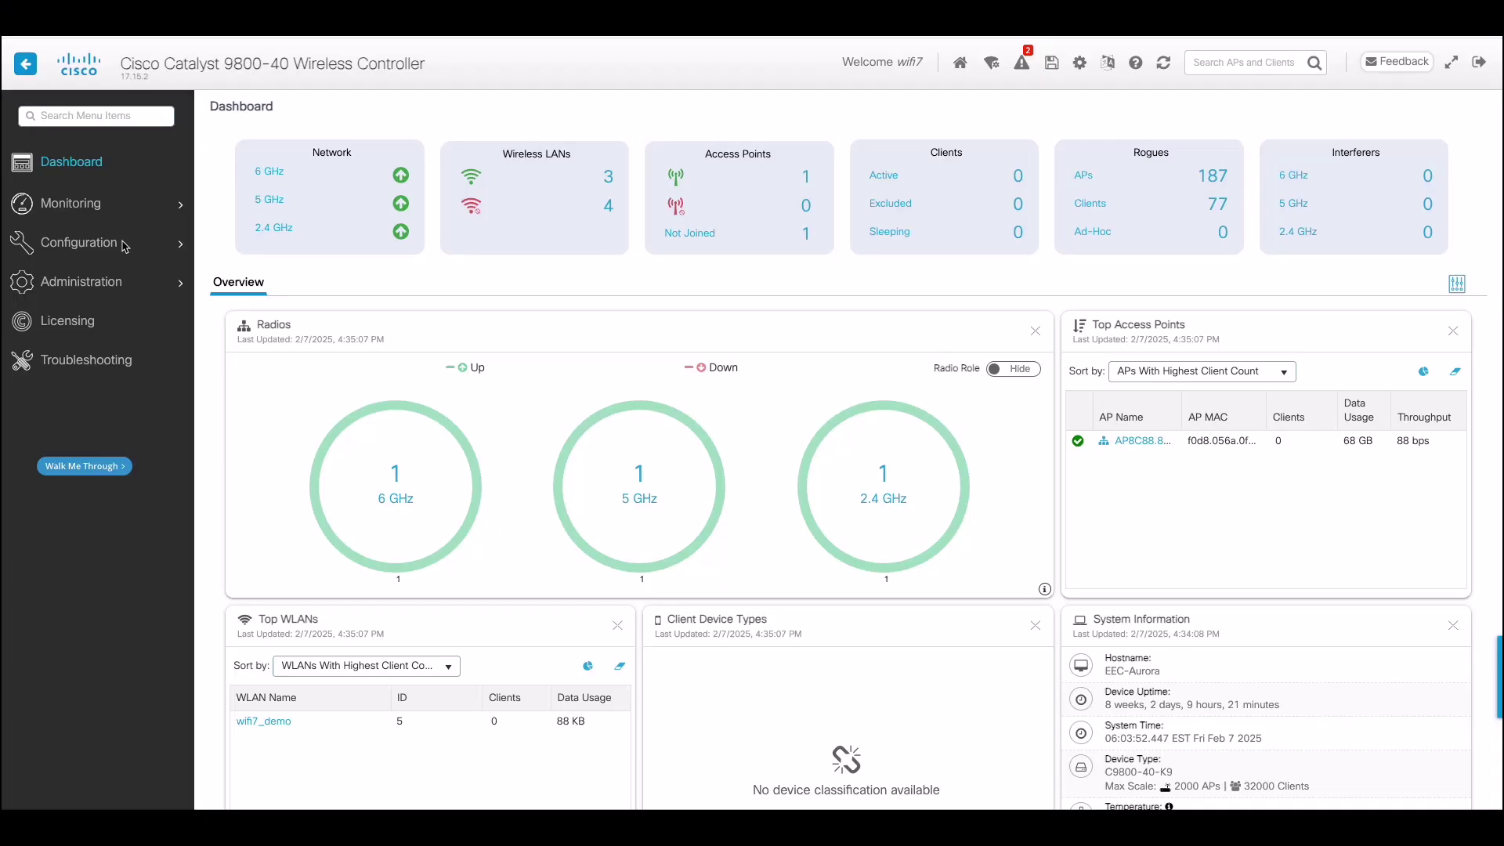
- Validate AP8C88.8183.2000 for Meraki migration and accept the reboot warning
click(105, 251)
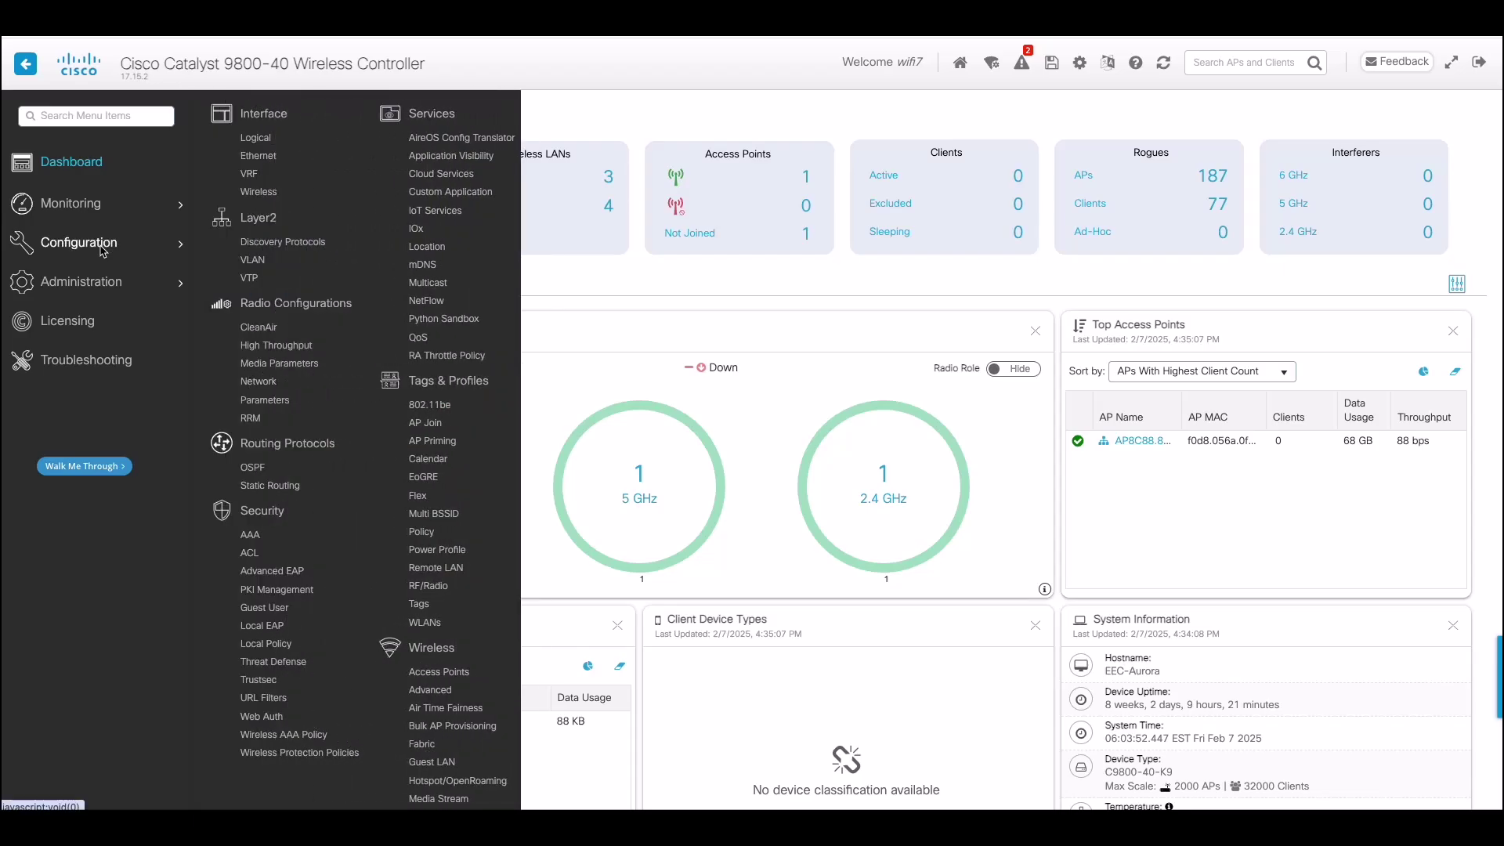
scroll(453, 636, down, 2)
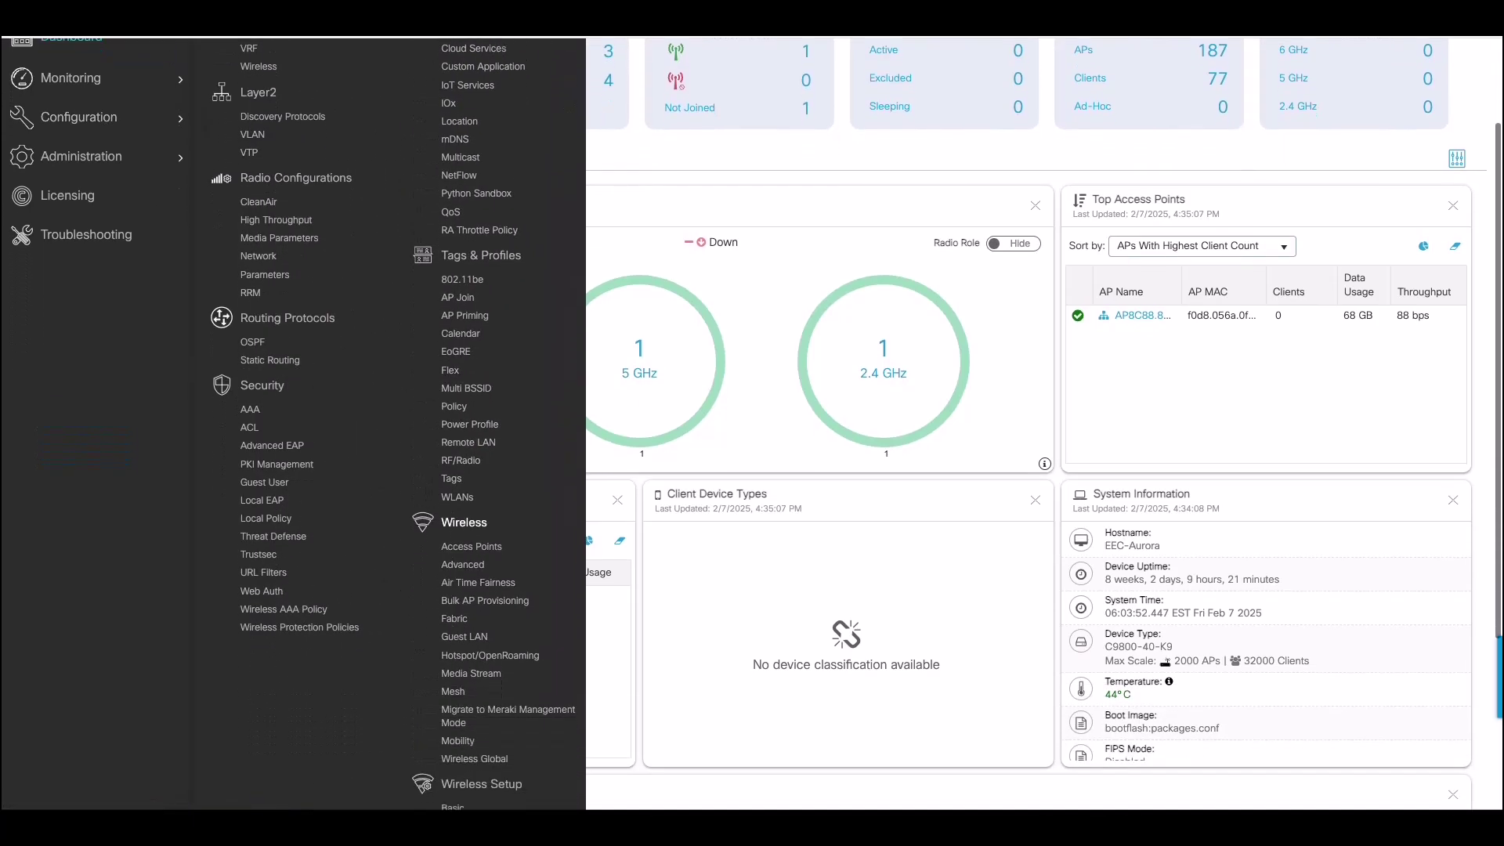
click(461, 716)
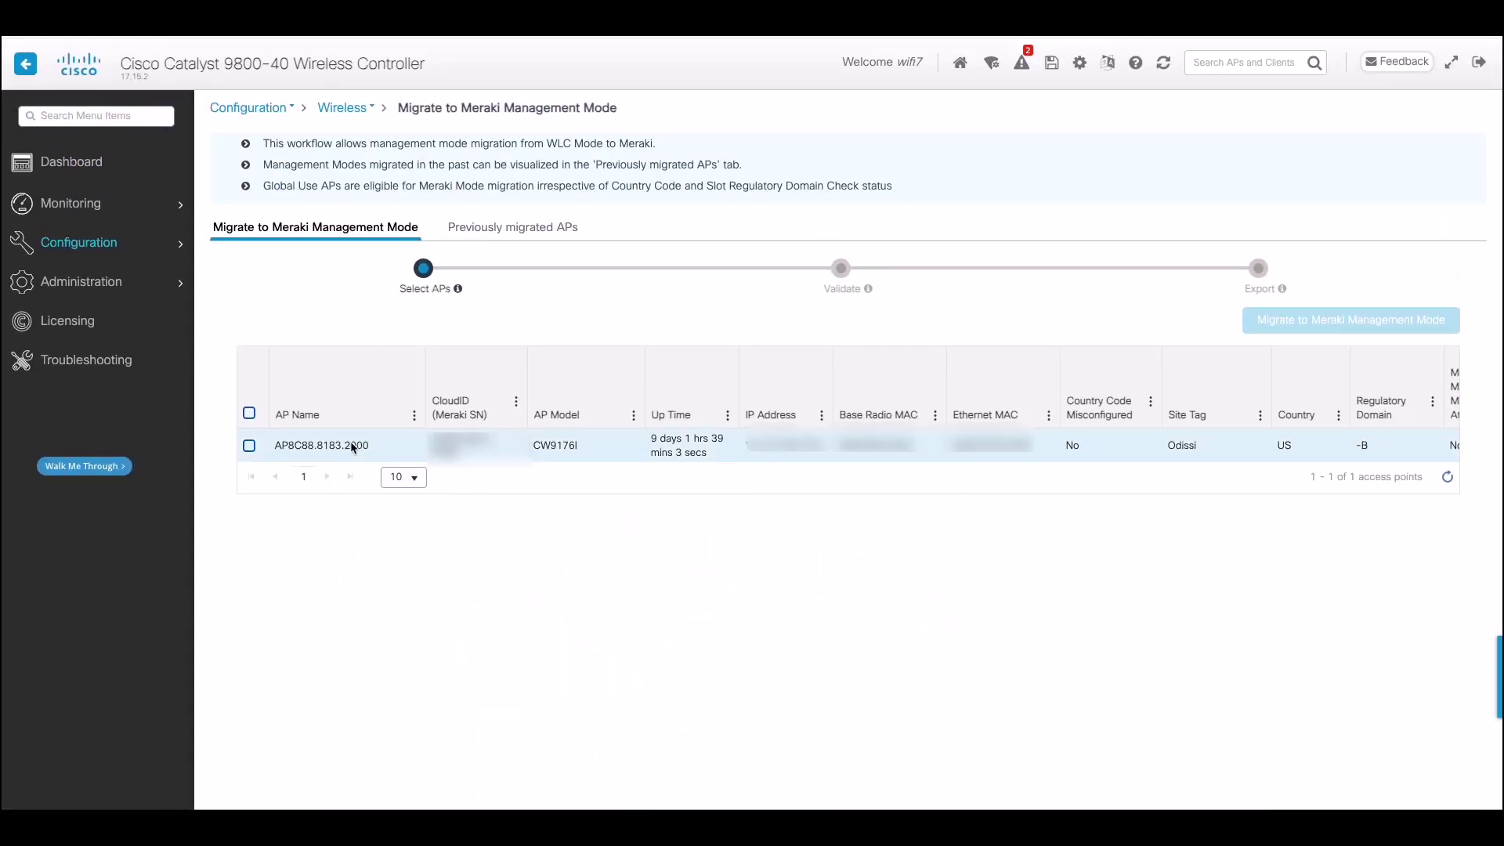
click(249, 445)
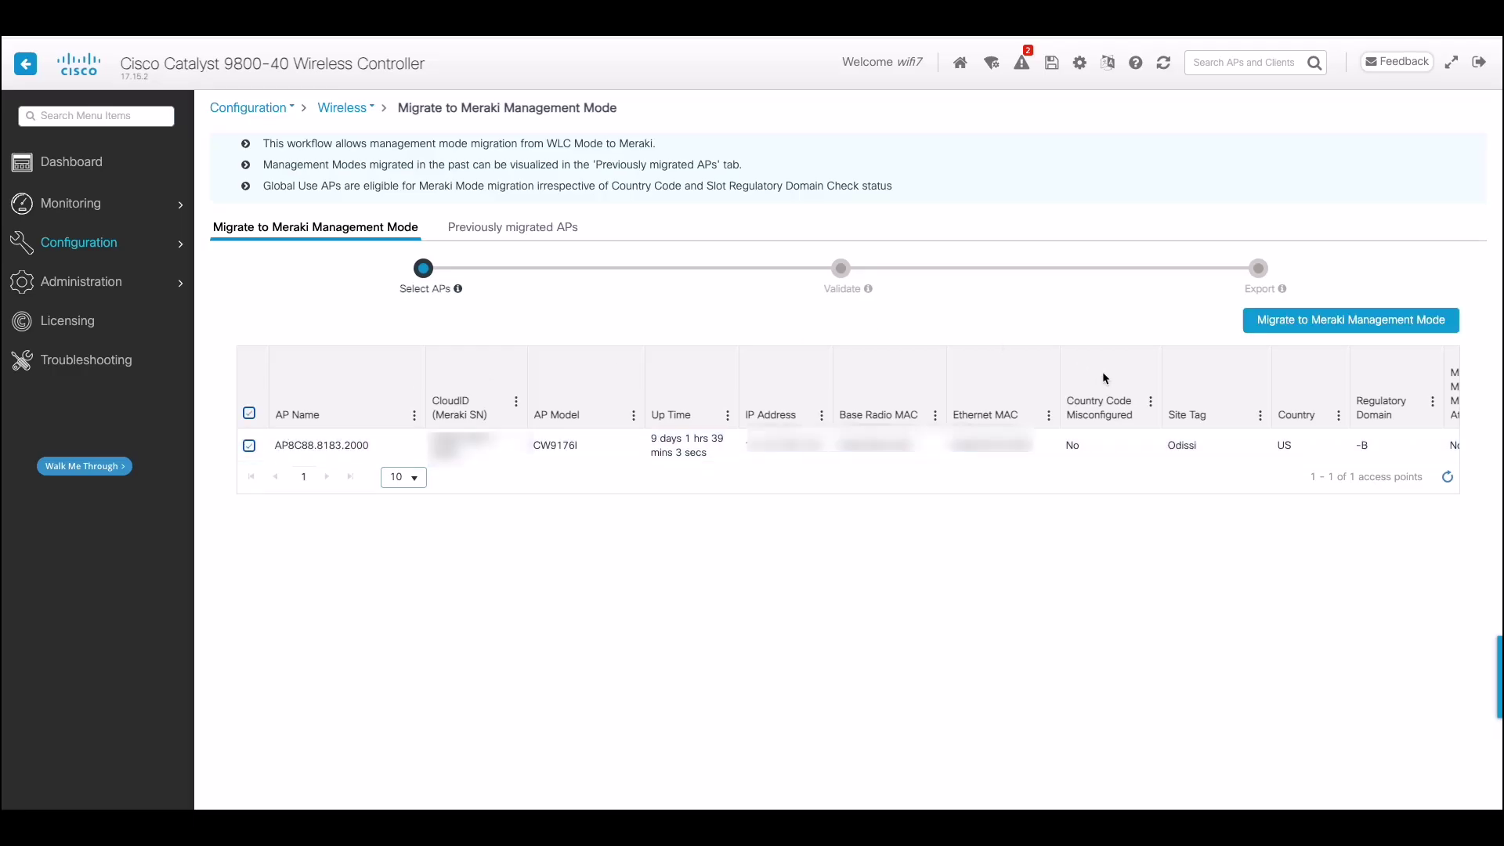
click(1281, 329)
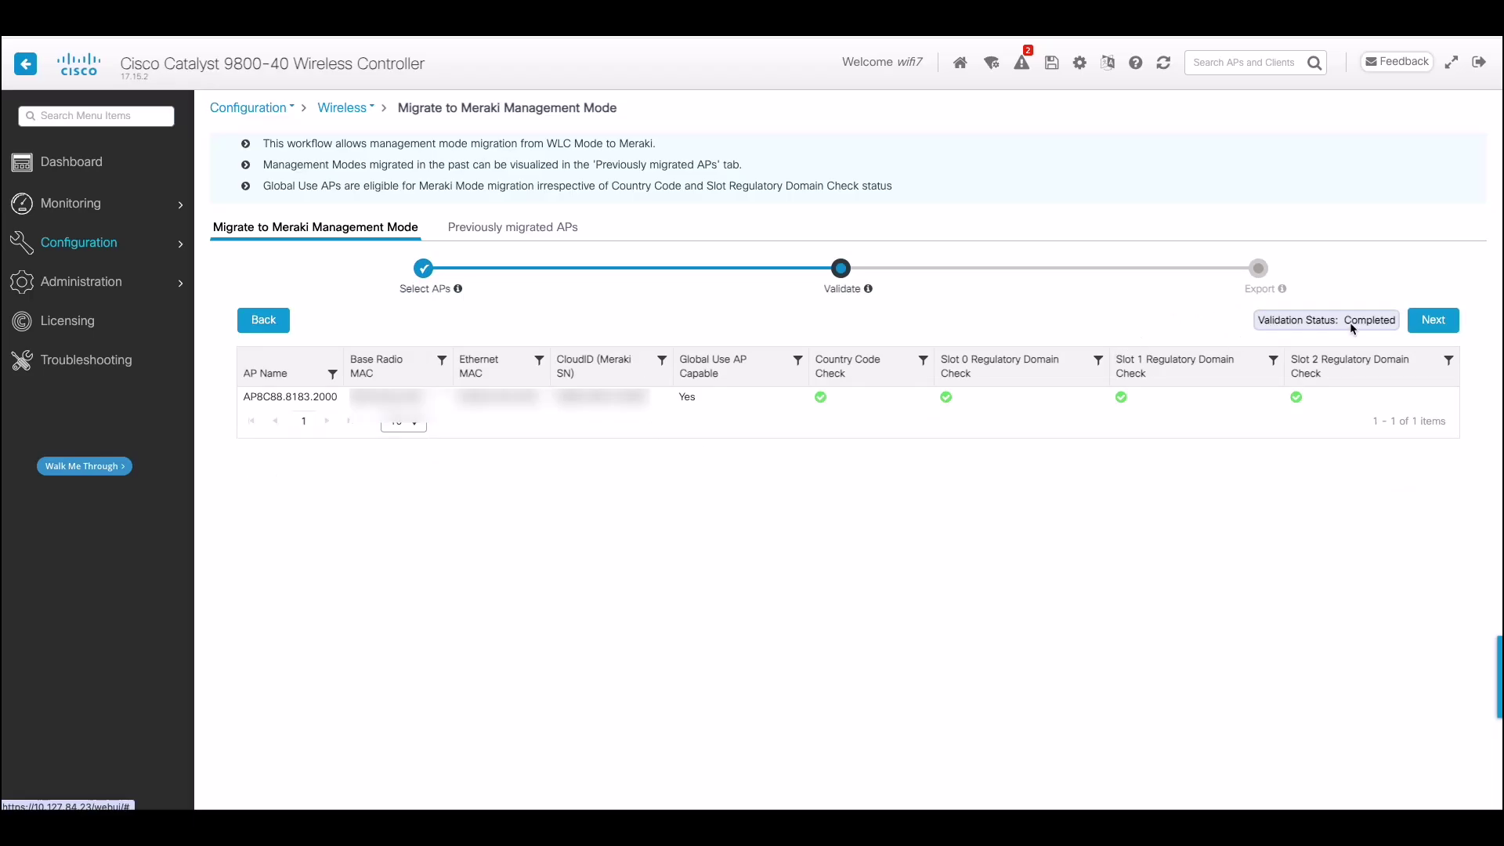
click(1430, 326)
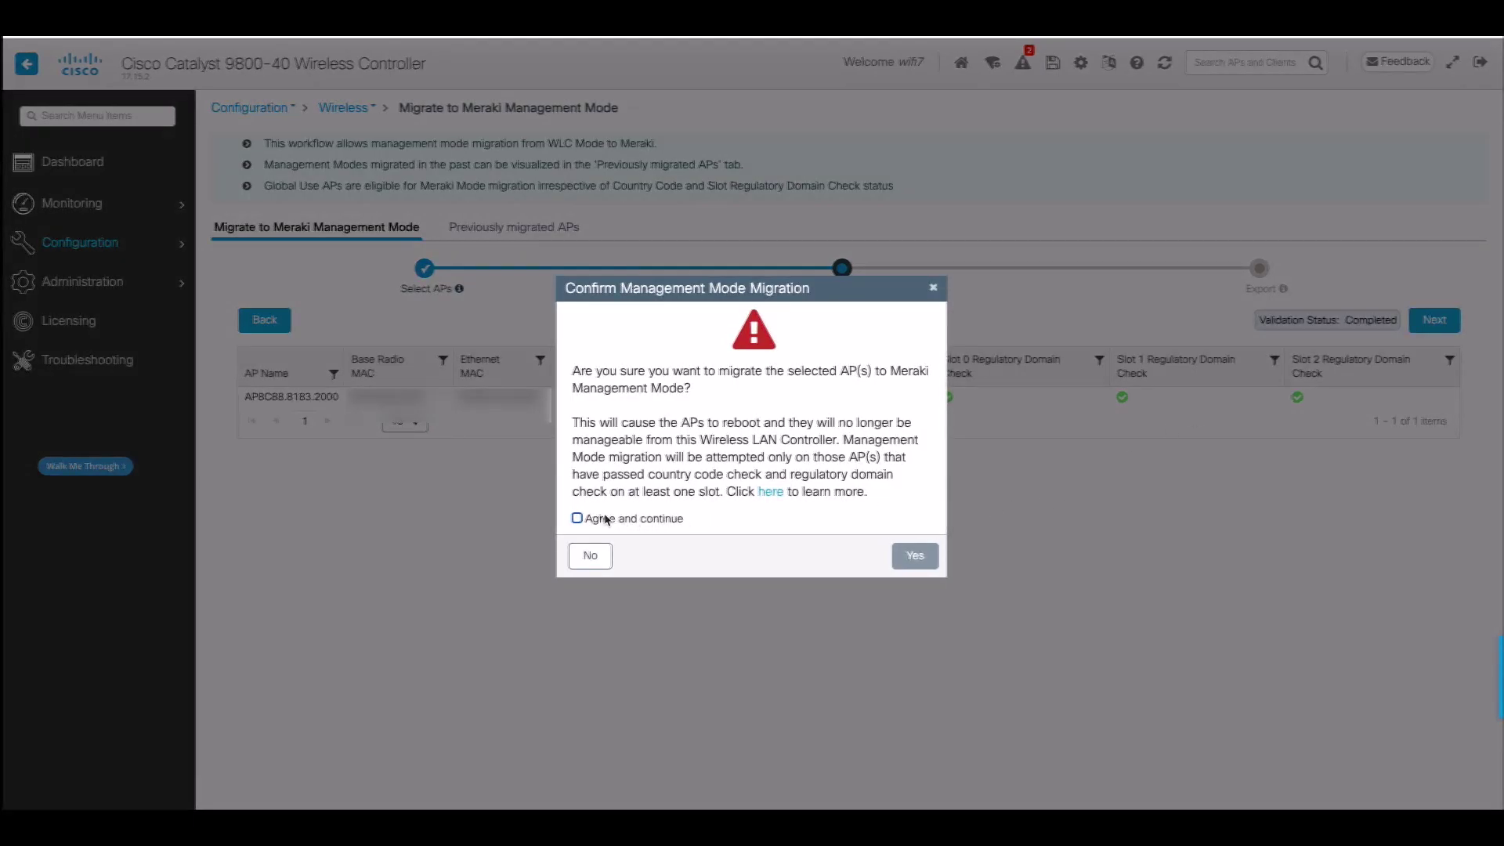
click(577, 518)
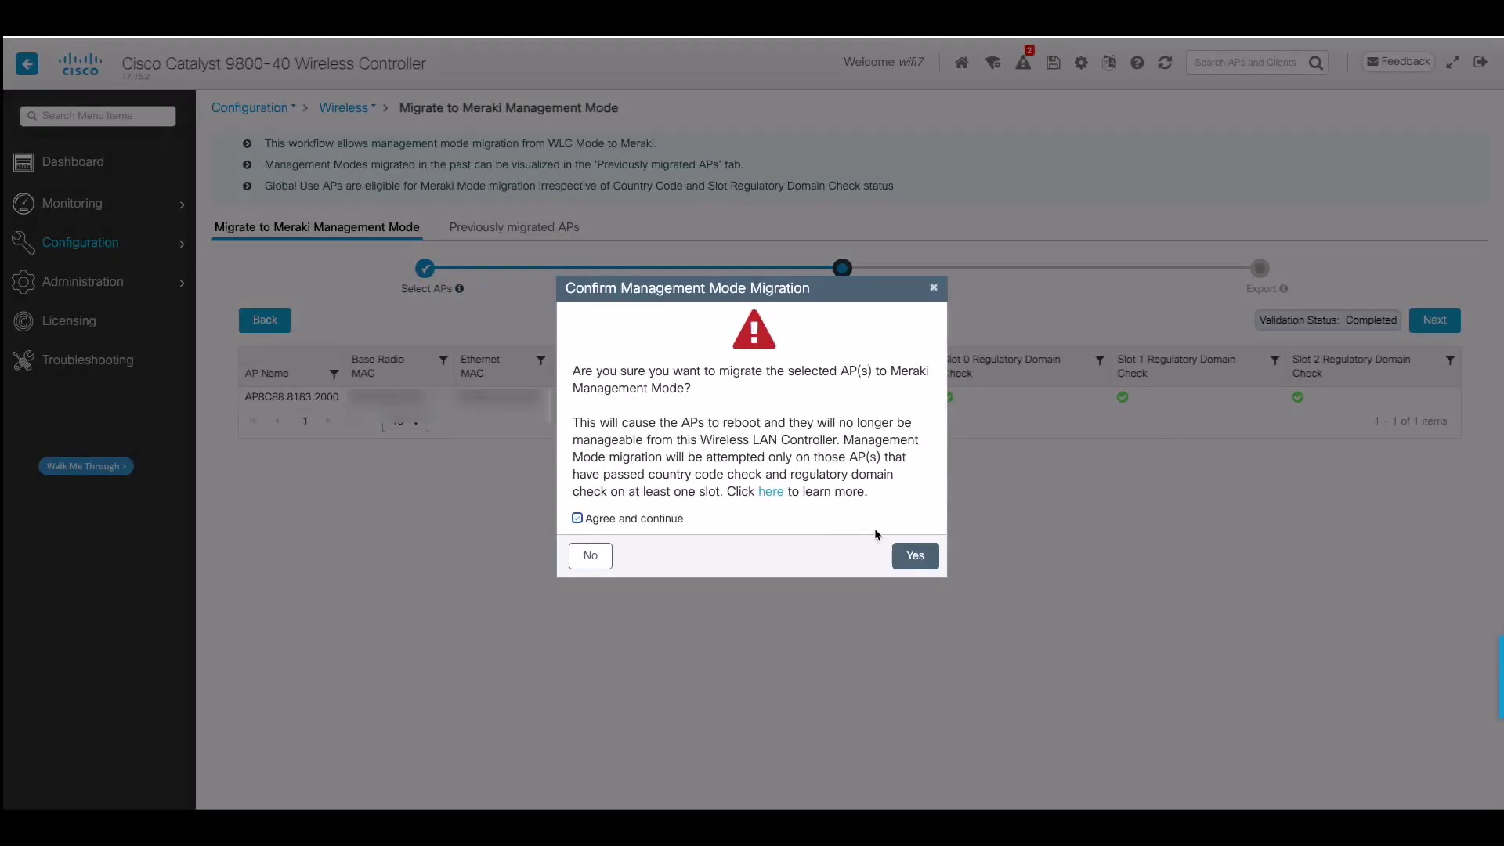
- Confirm the Meraki management mode migration of AP8C88.8183.2000
click(915, 556)
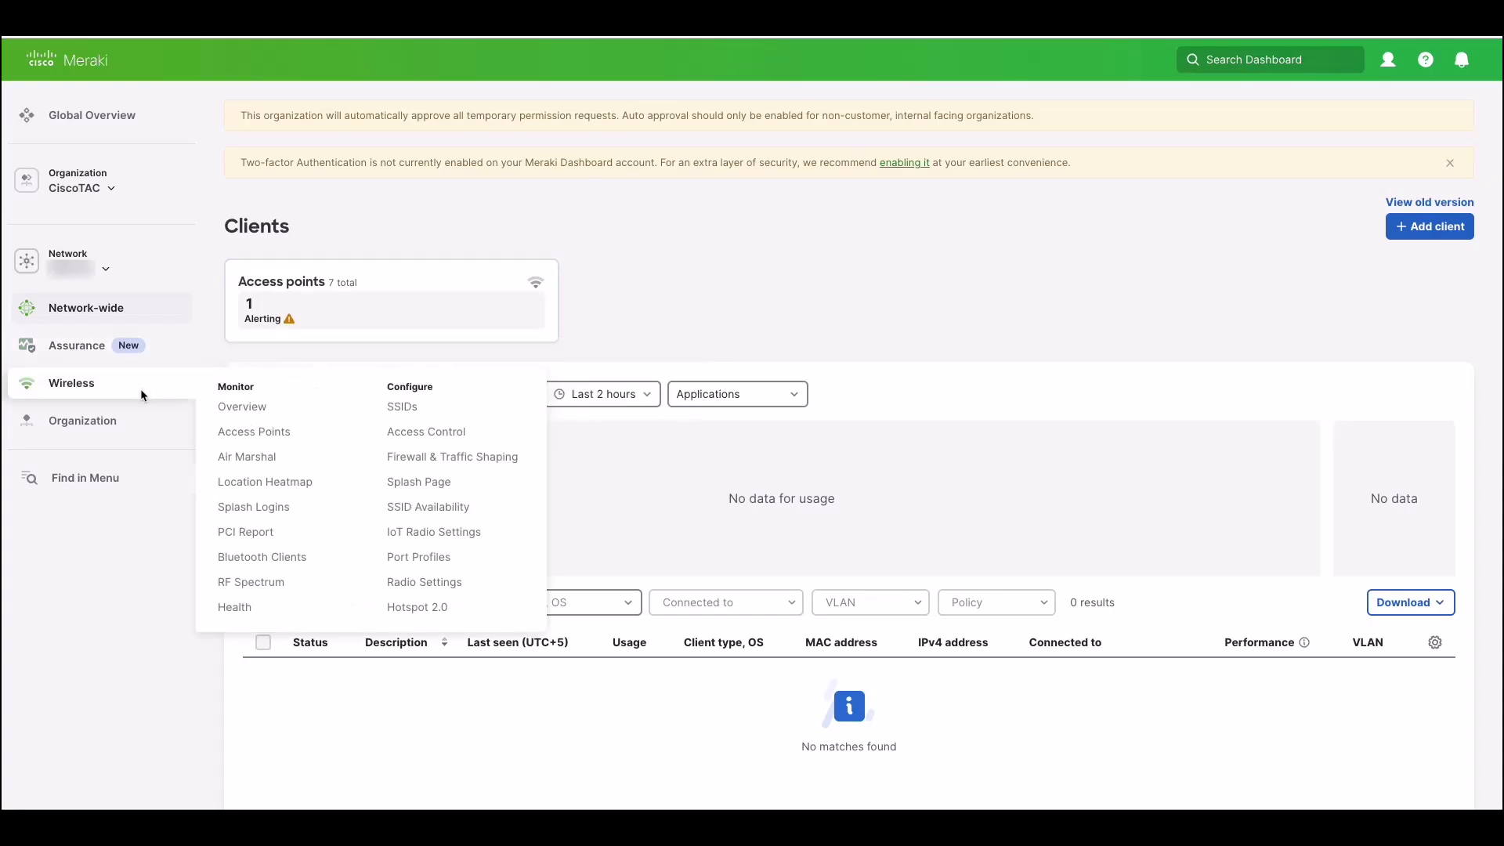
- Filter the Meraki Access Points list to online devices, showing the CW9176D1
click(281, 440)
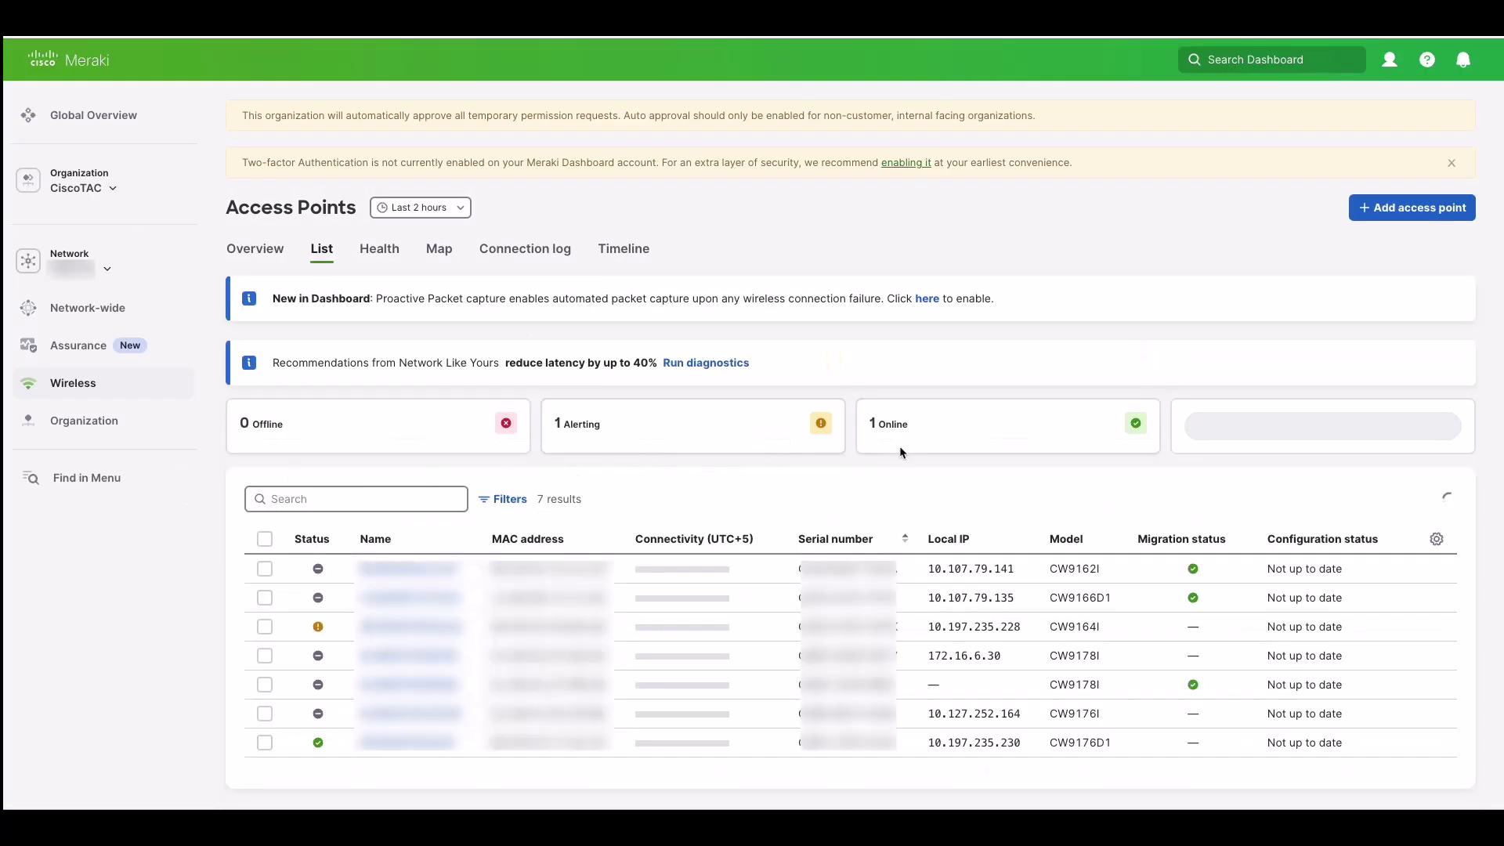
click(905, 441)
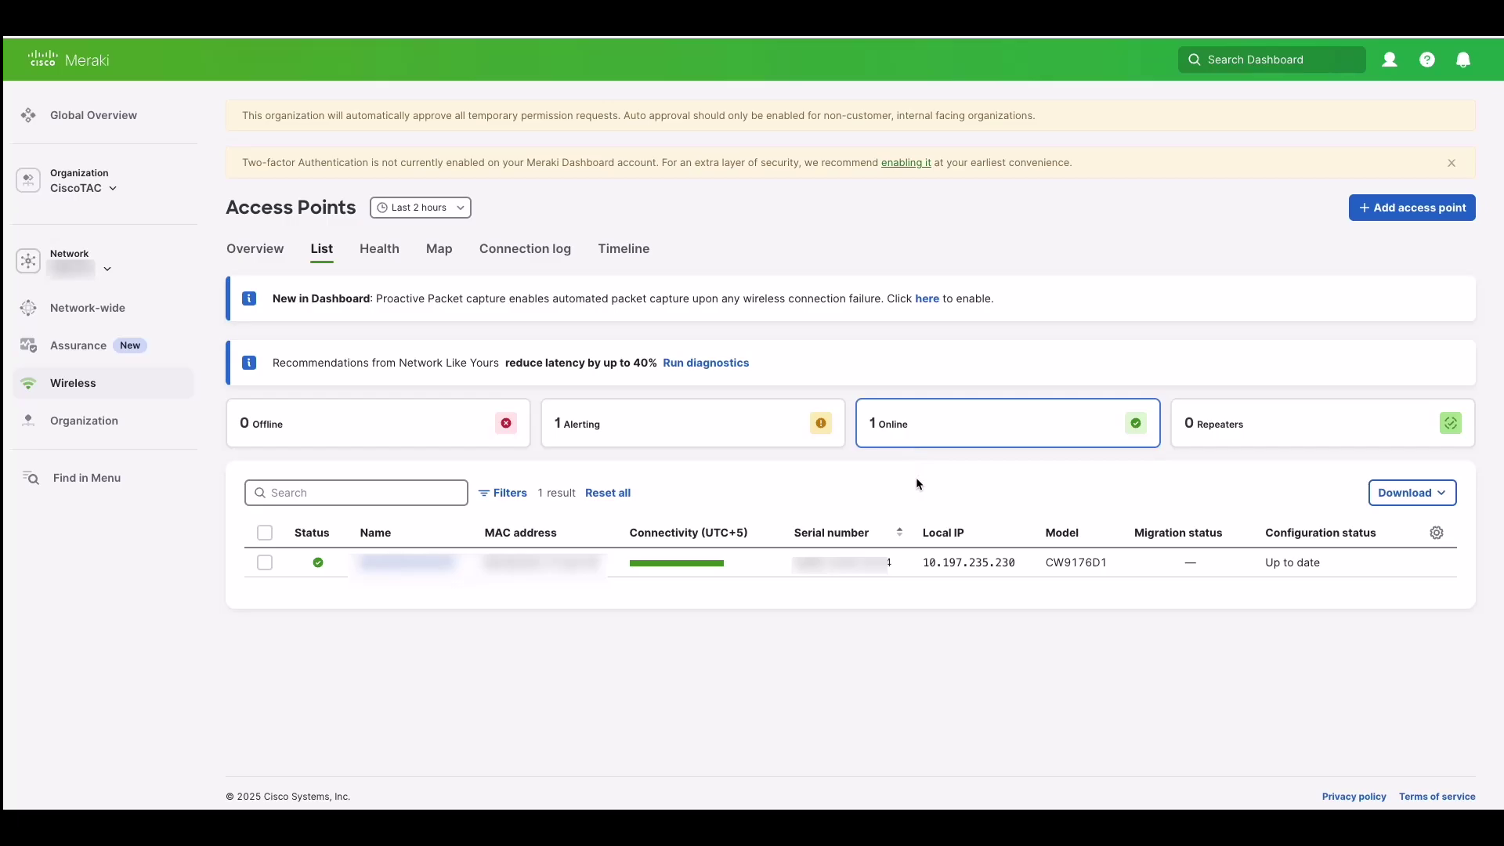